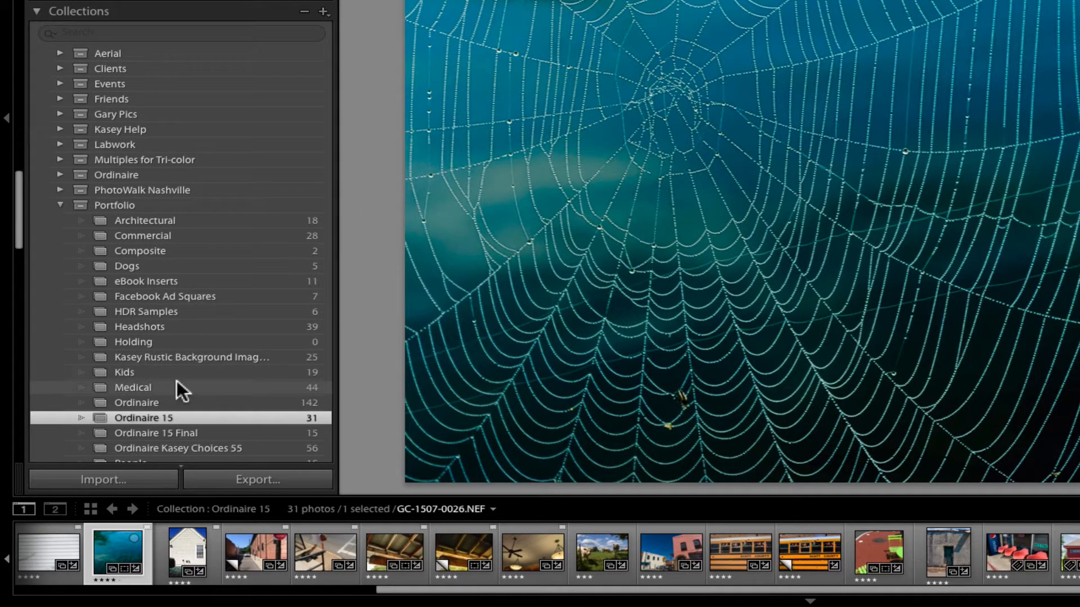
Start a photo import from the D750 camera and show the file handling options
left_click(97, 482)
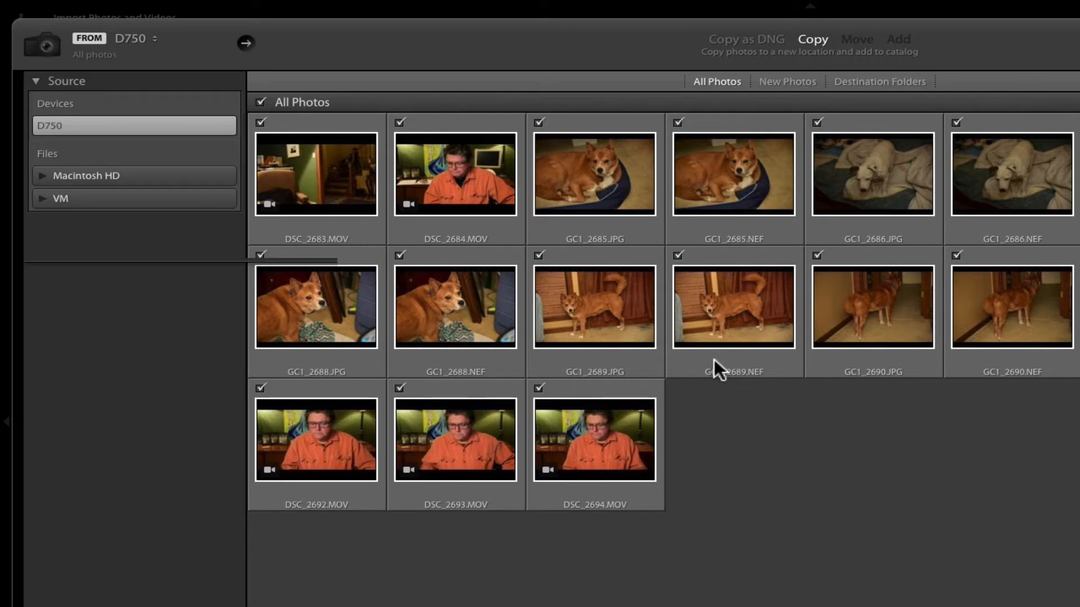
mouse_move(715, 360)
mouse_move(876, 206)
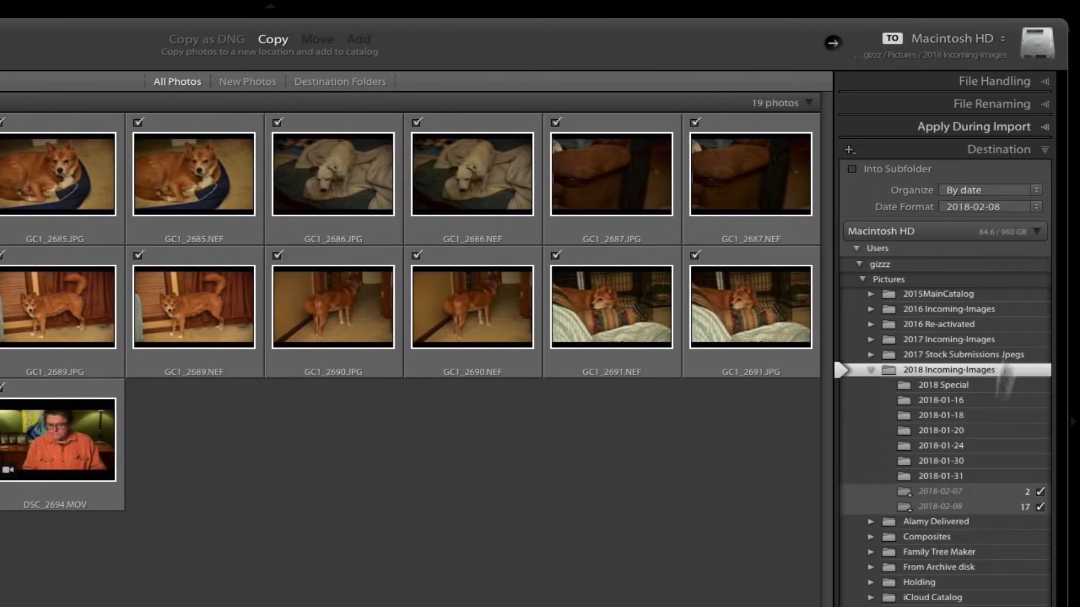
left_click(996, 83)
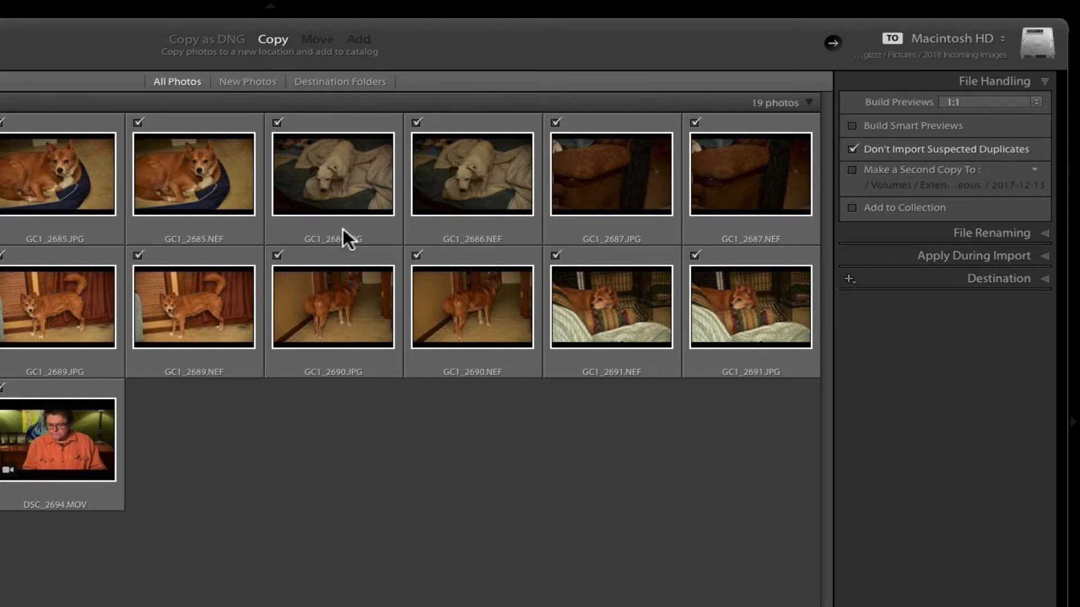
Exclude the five video clips DSC_2683, DSC_2684, DSC_2692, DSC_2693 and DSC_2694 (.MOV) from the import
mouse_move(342, 228)
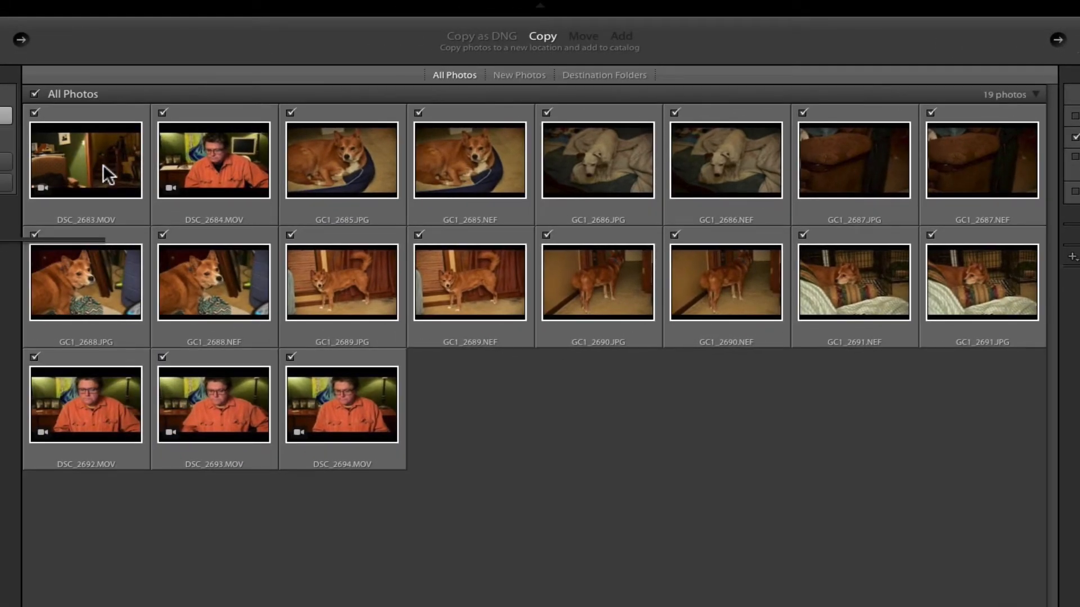
mouse_move(103, 164)
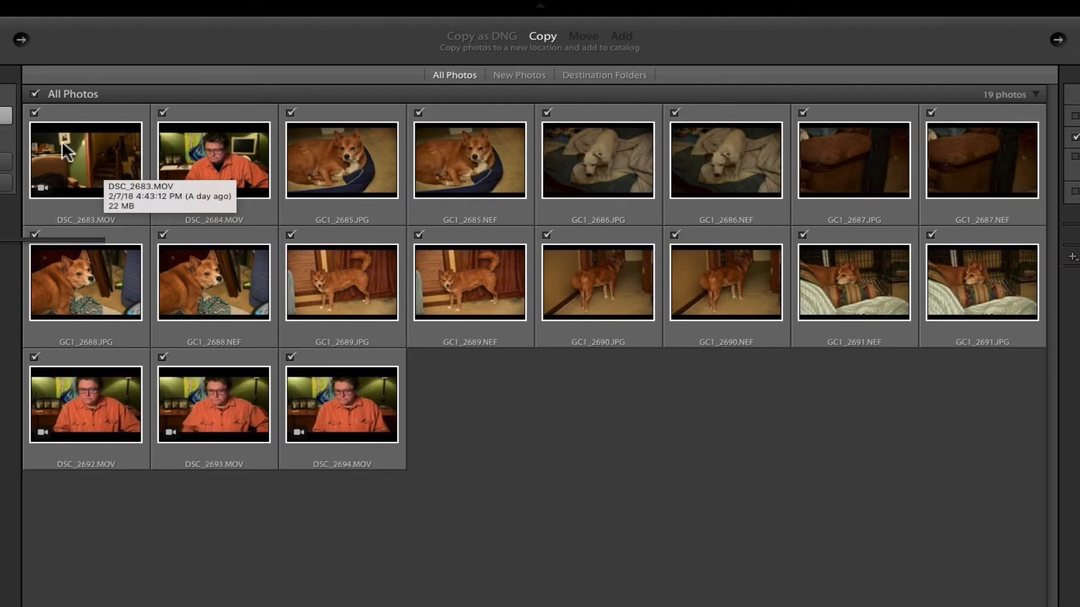
left_click(33, 112)
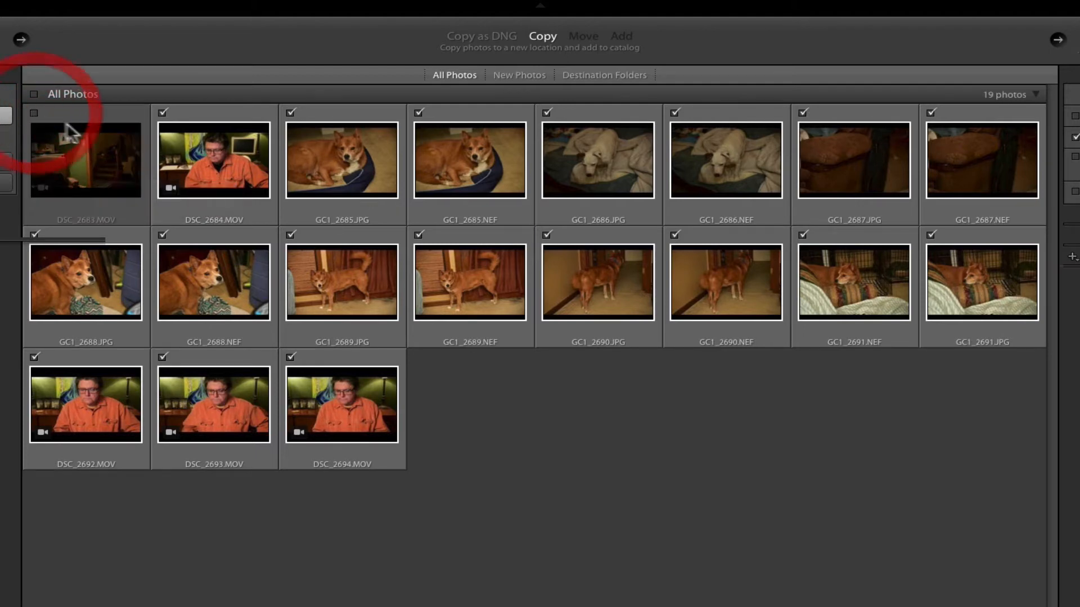
left_click(162, 113)
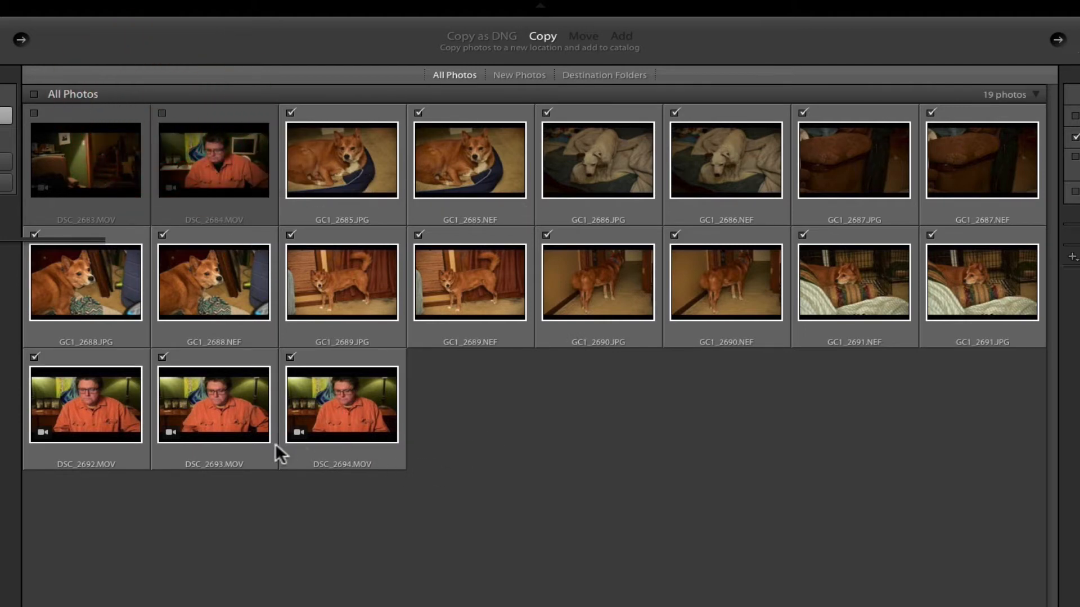
left_click(291, 358)
left_click(163, 358)
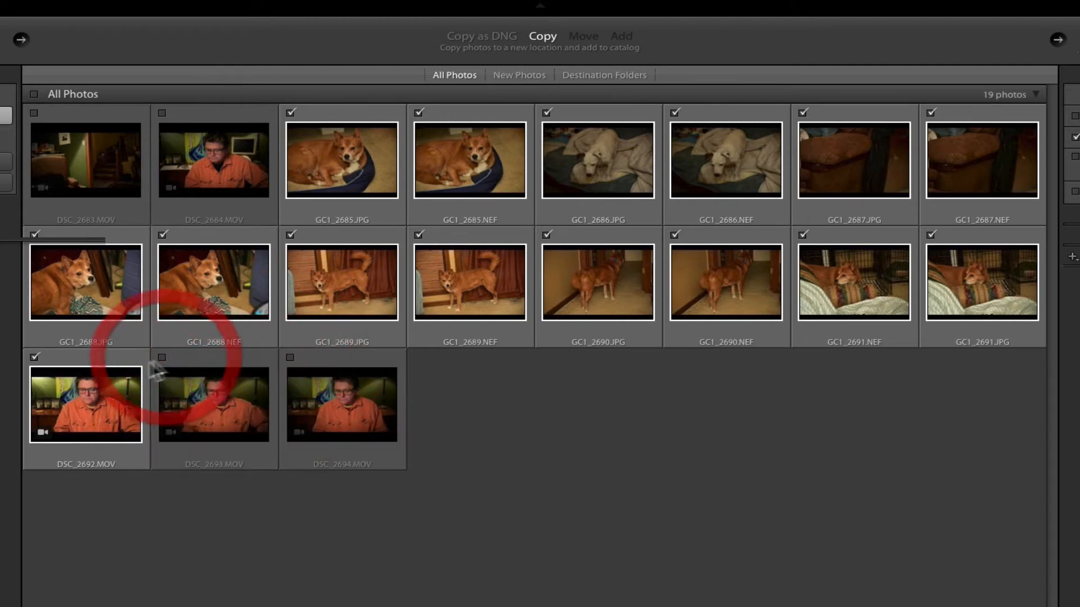
left_click(34, 358)
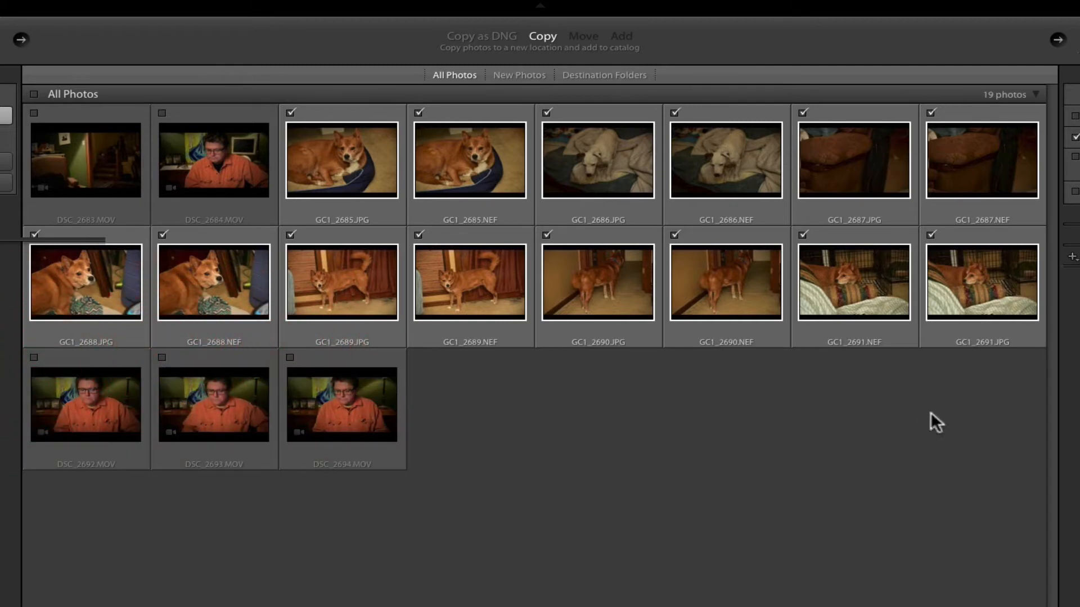
Exclude the JPG versions of GC1_2685 through GC1_2691 from the import, keeping all the NEF raw files included
left_click(935, 341)
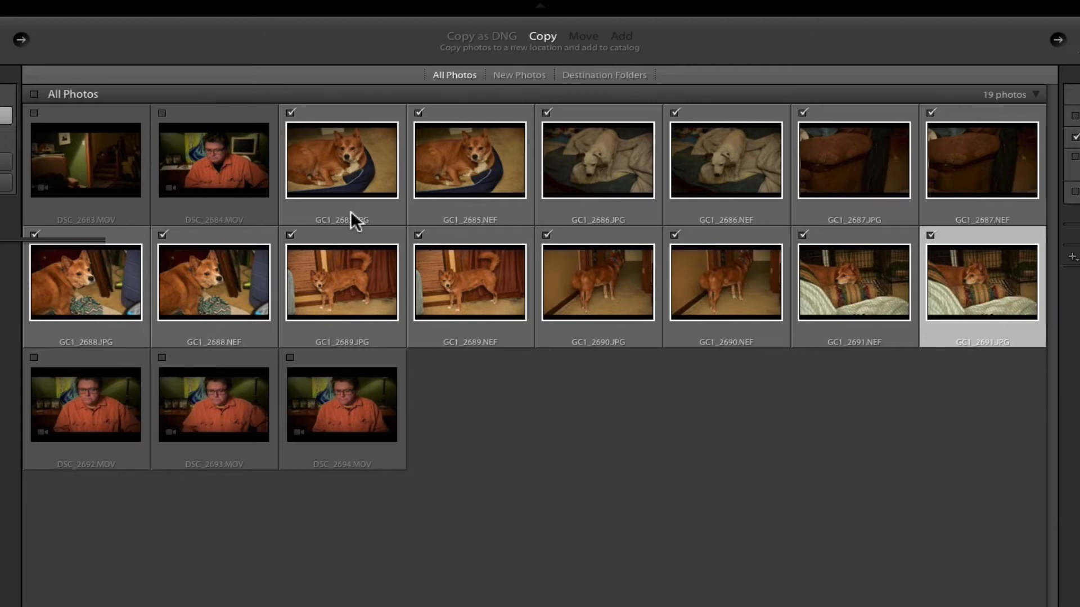
left_click(290, 113)
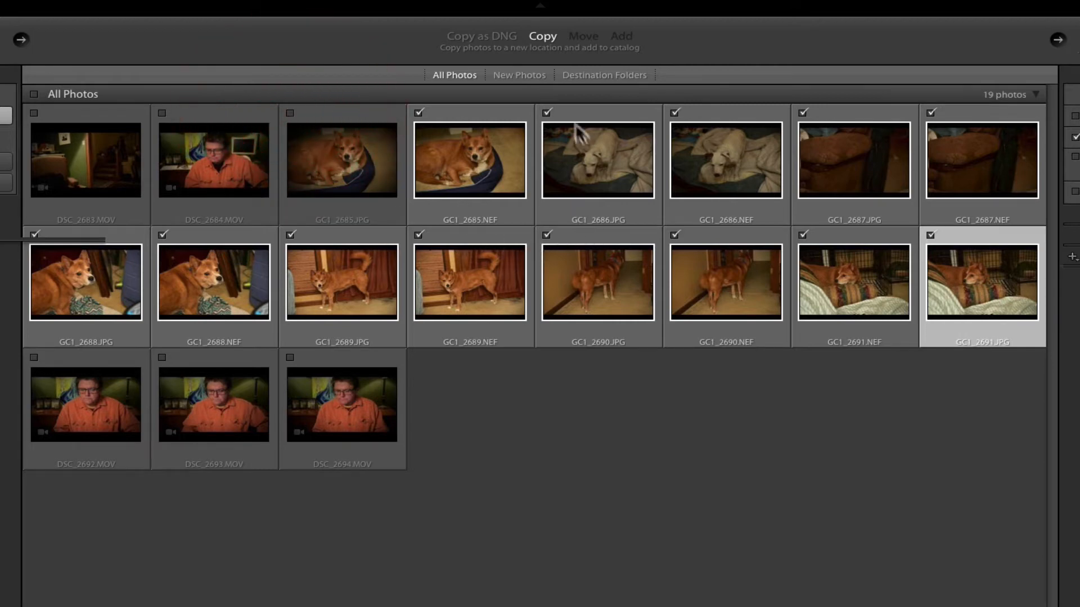
left_click(546, 111)
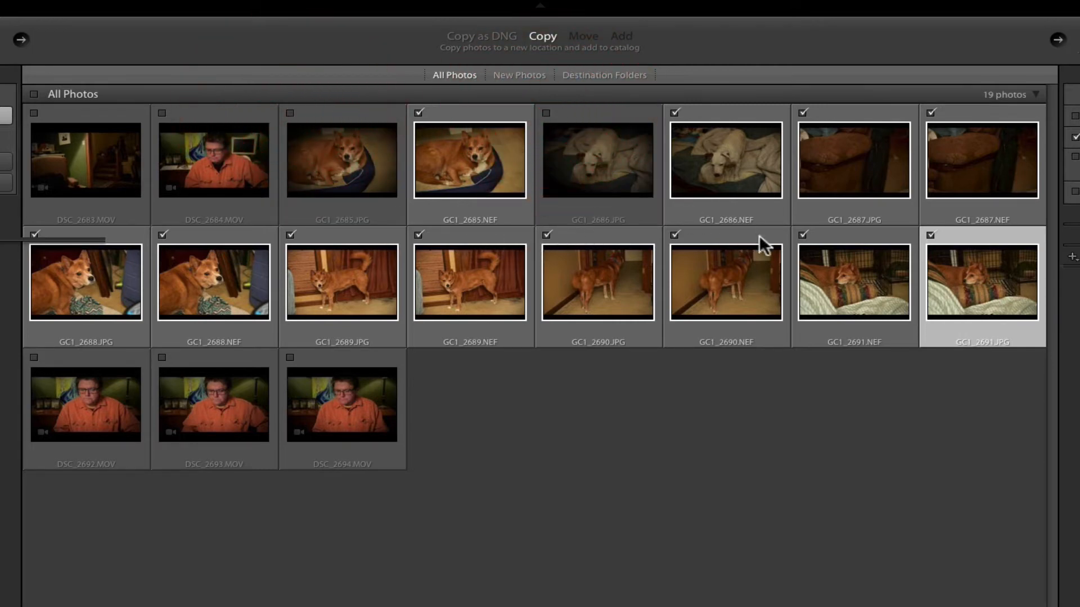
left_click(803, 112)
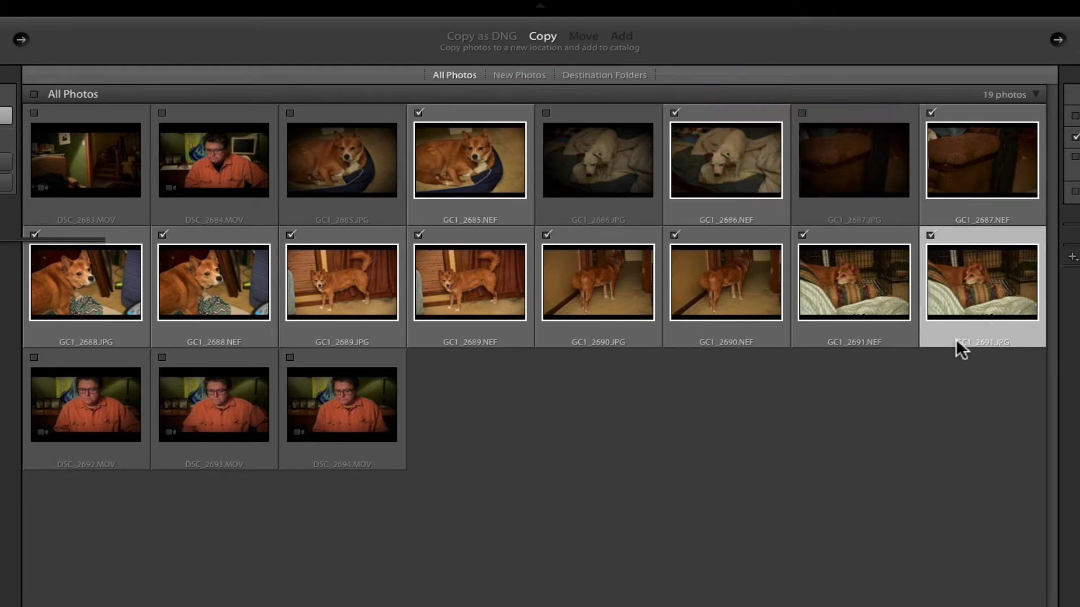
left_click(929, 235)
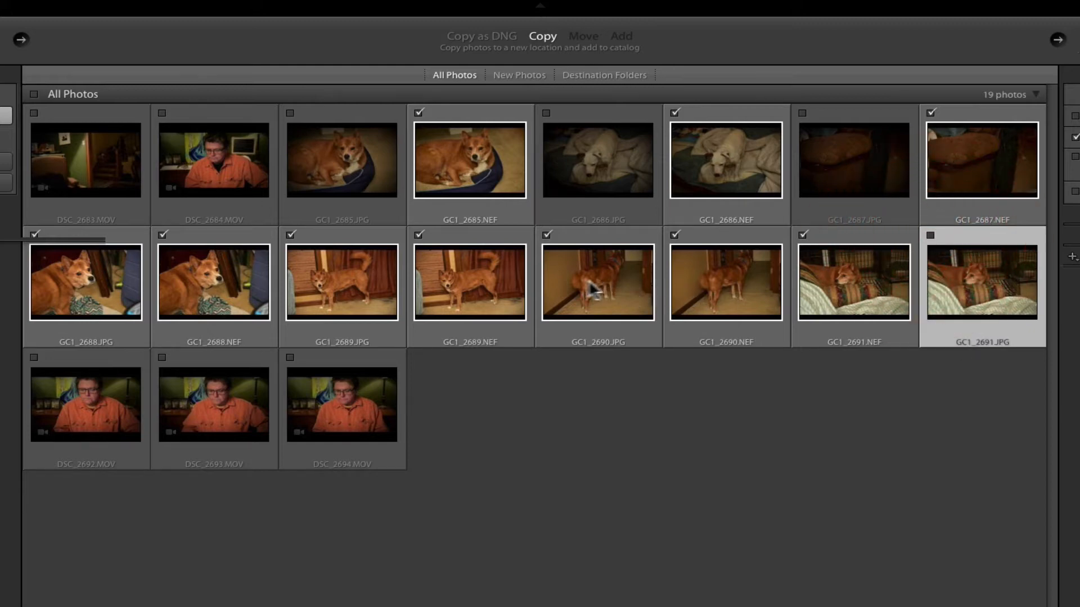
left_click(546, 235)
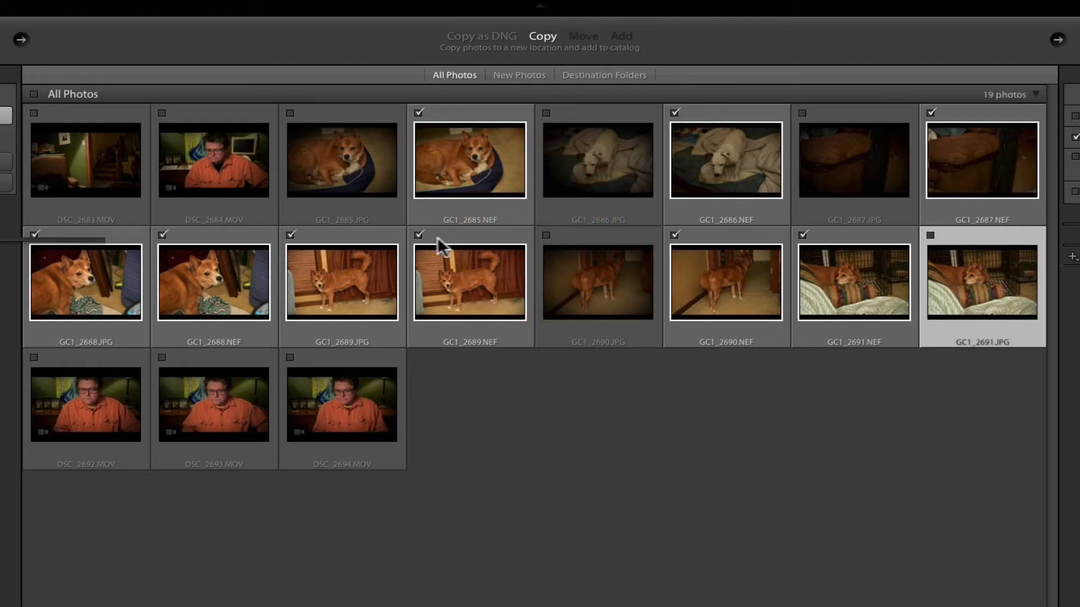
left_click(417, 234)
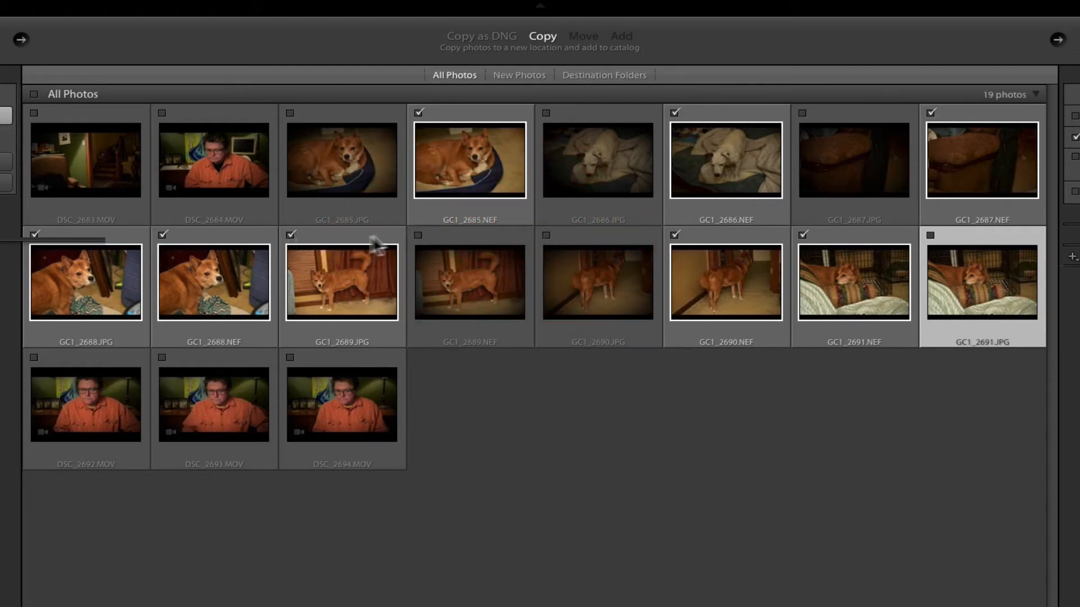
left_click(417, 235)
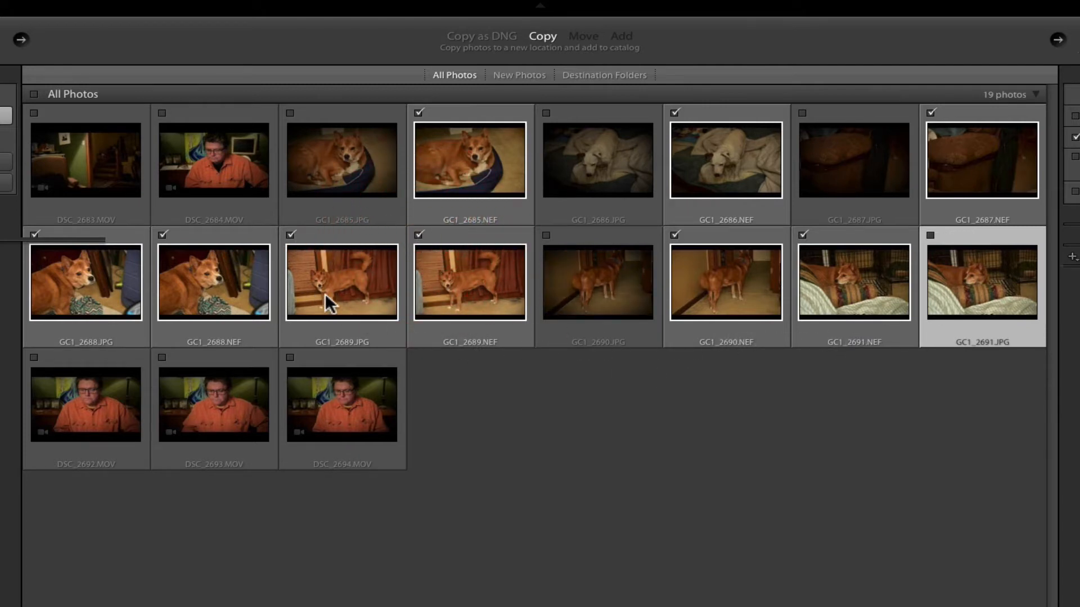
left_click(291, 235)
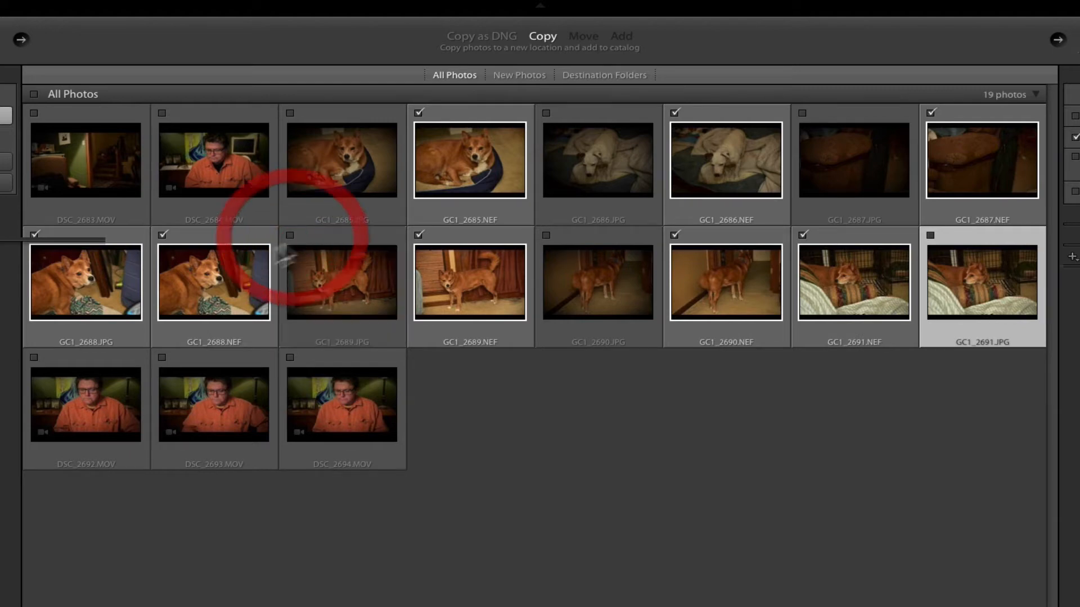
left_click(34, 235)
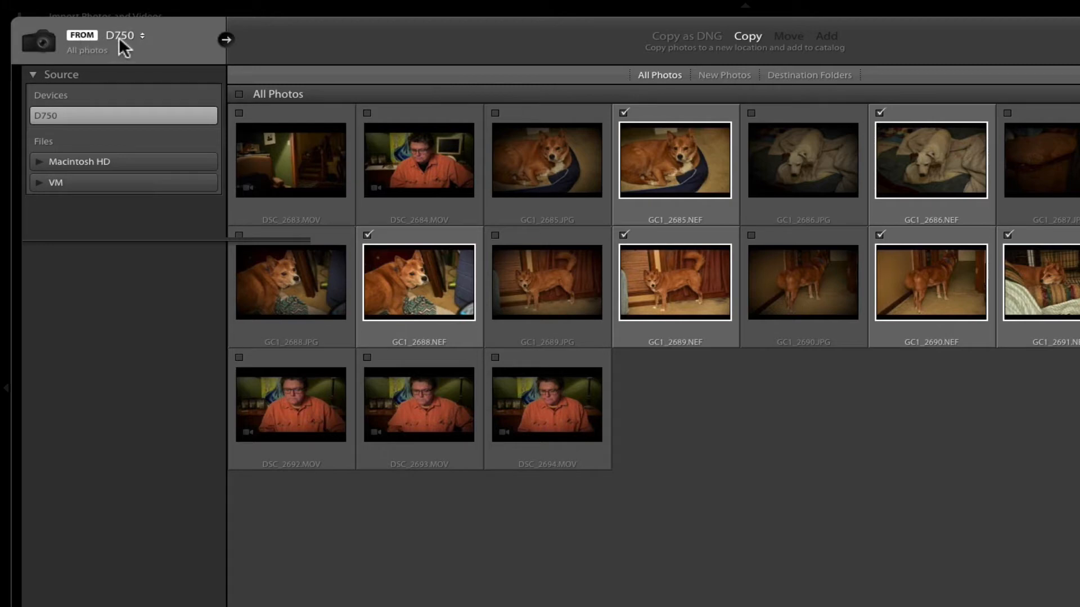
Collapse the file handling options and review the file renaming template and extension settings for the import
left_click(594, 31)
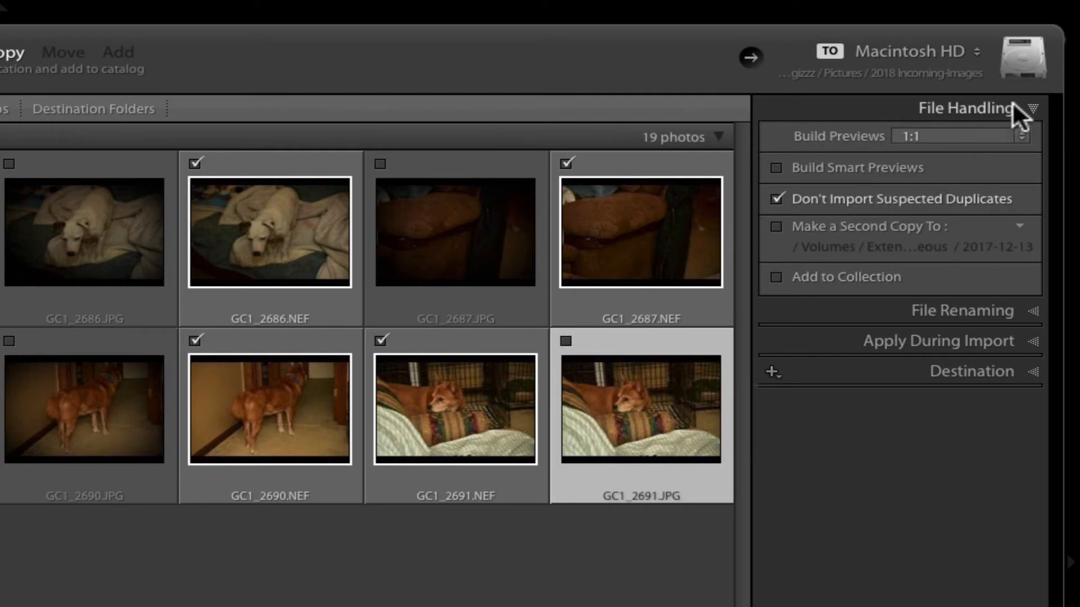
left_click(1033, 106)
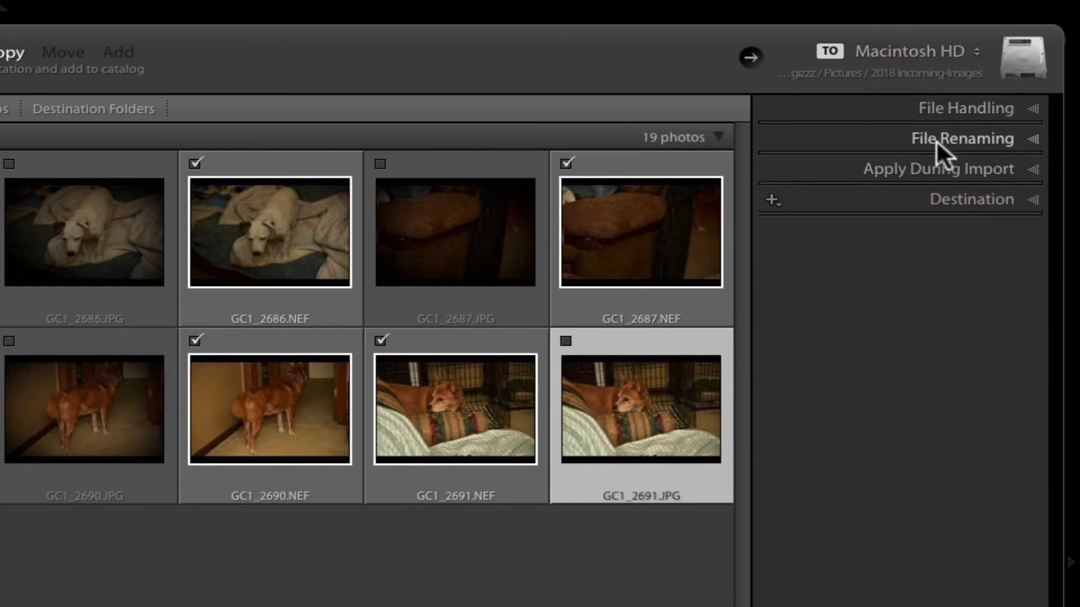
left_click(1033, 139)
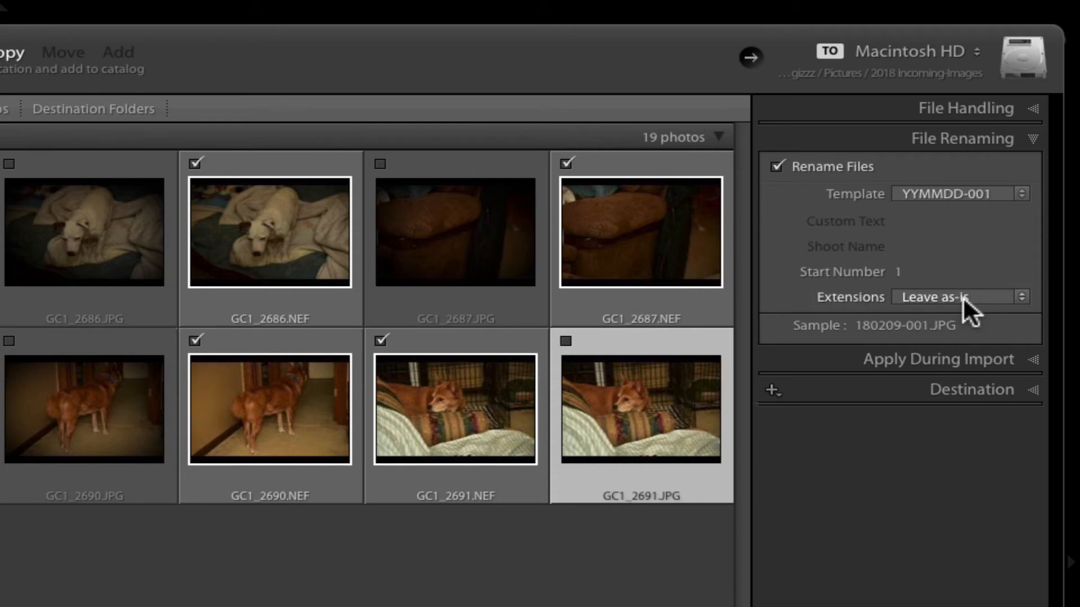
left_click(1027, 137)
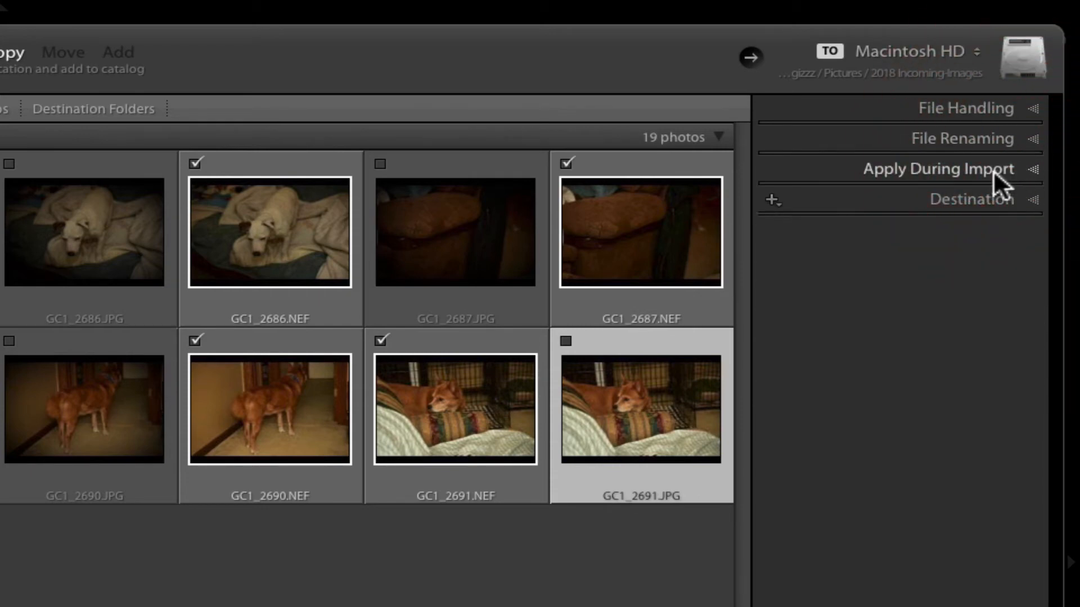
Show the settings applied during import and look through the Prepping develop presets without choosing one
left_click(1033, 169)
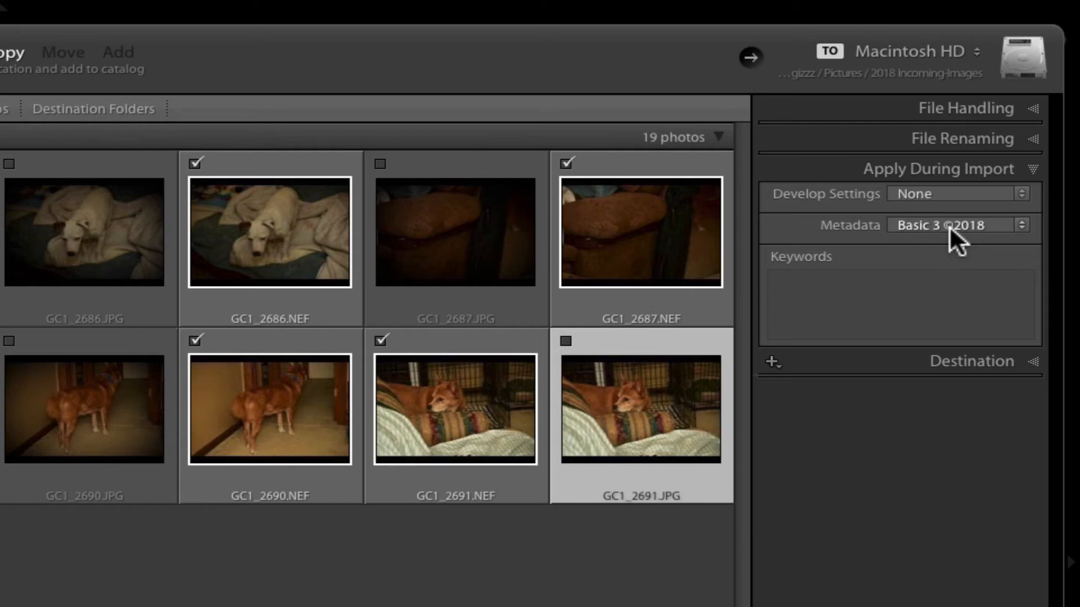
left_click(987, 194)
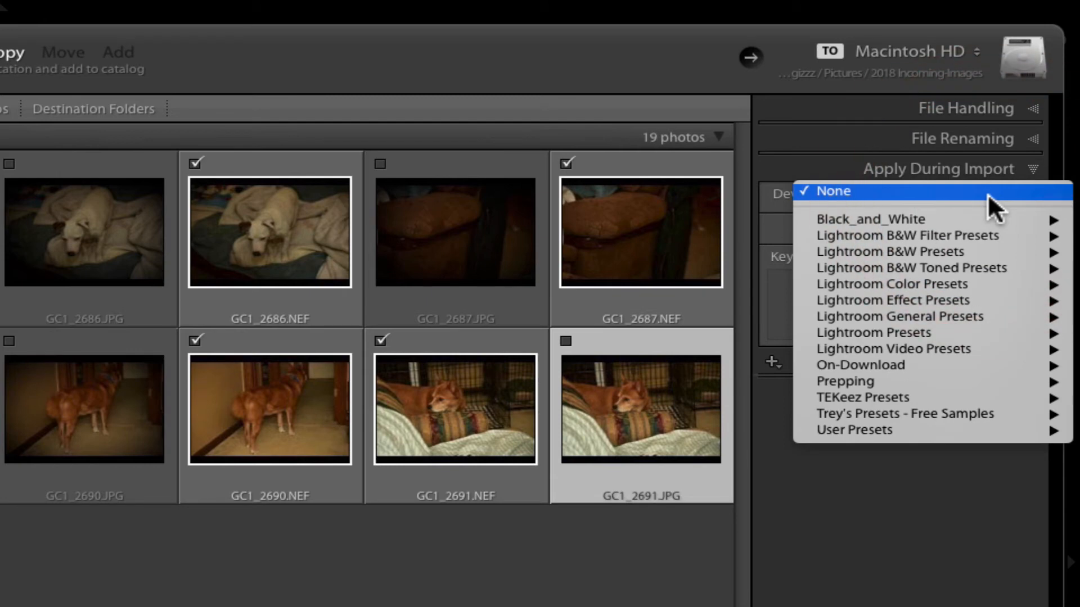
mouse_move(867, 380)
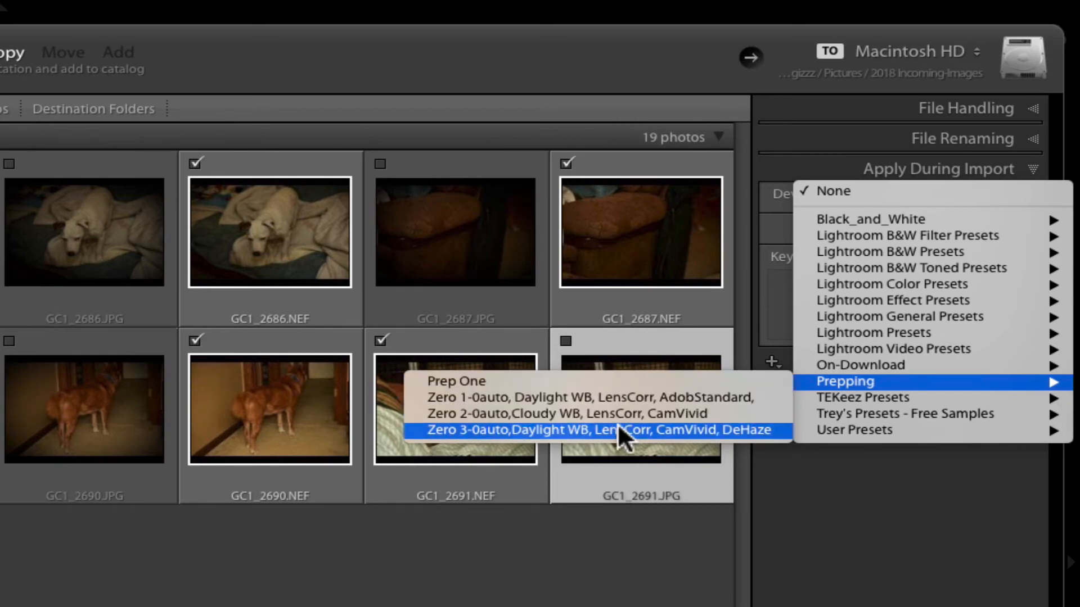
left_click(852, 536)
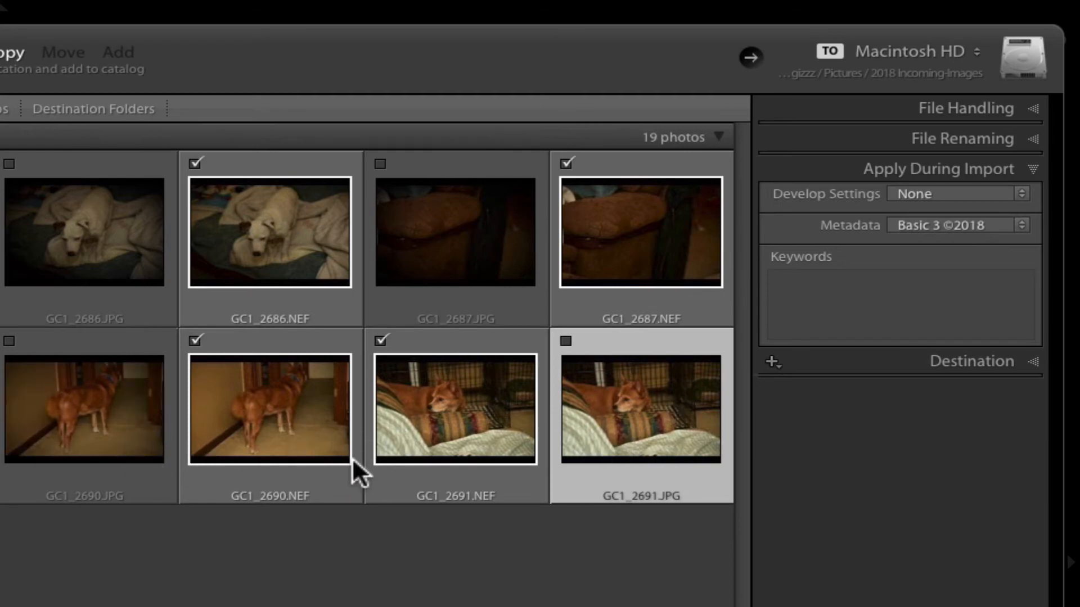
Enter the import keywords "Dogs, Dog," and show the destination folders for the copied photos
left_click(804, 289)
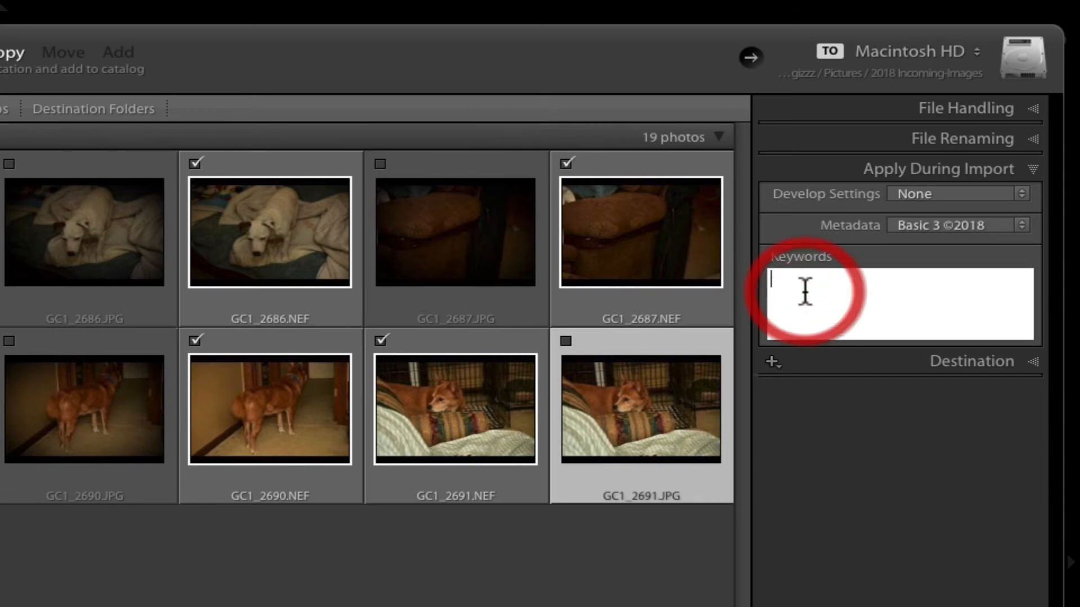
type("D")
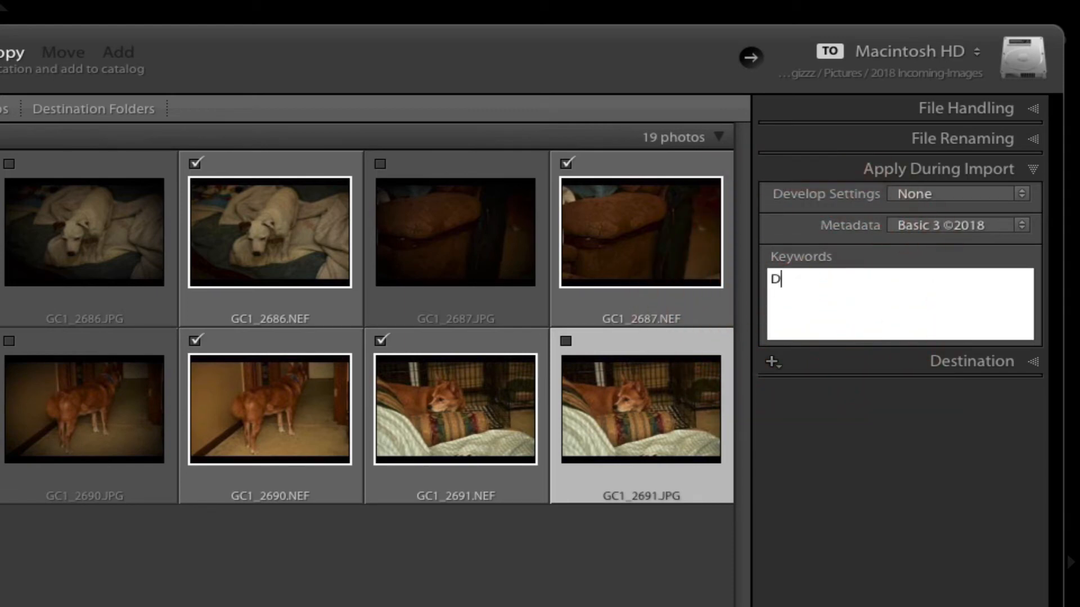
type("ogs")
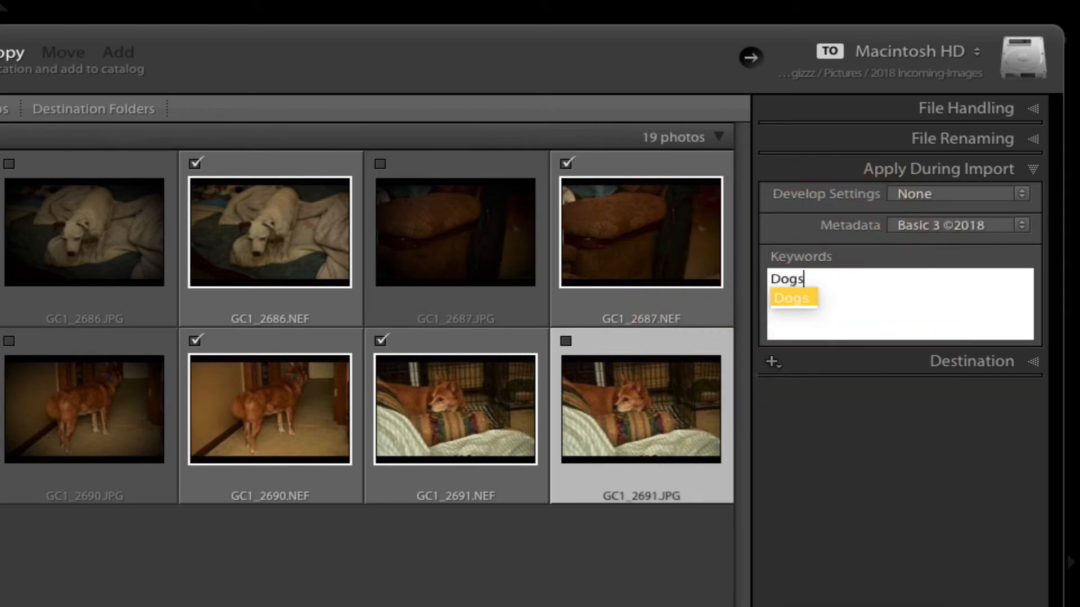
type(",")
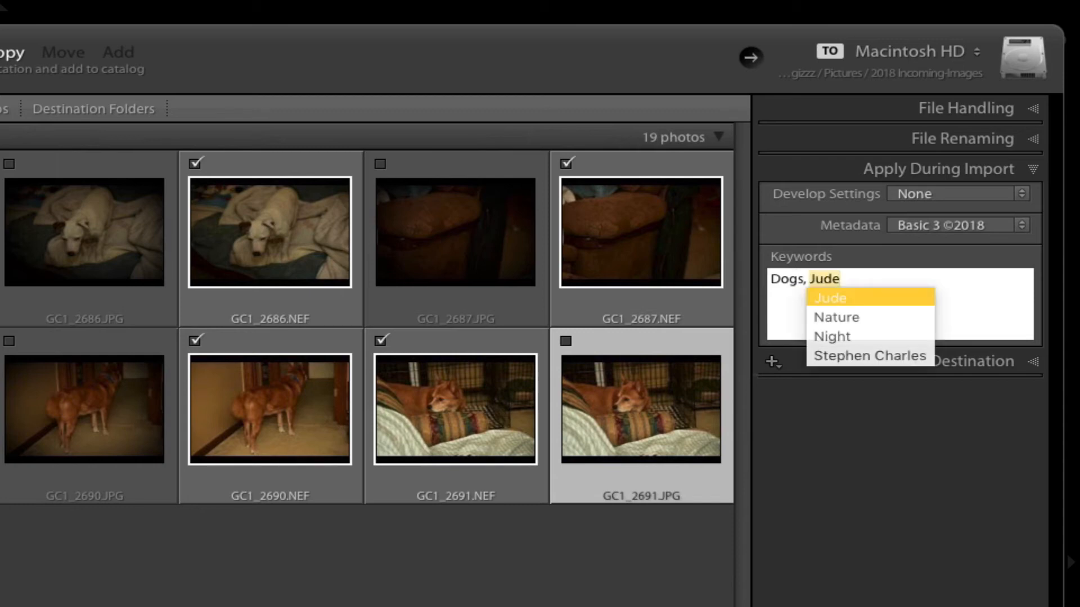
type(" Dog")
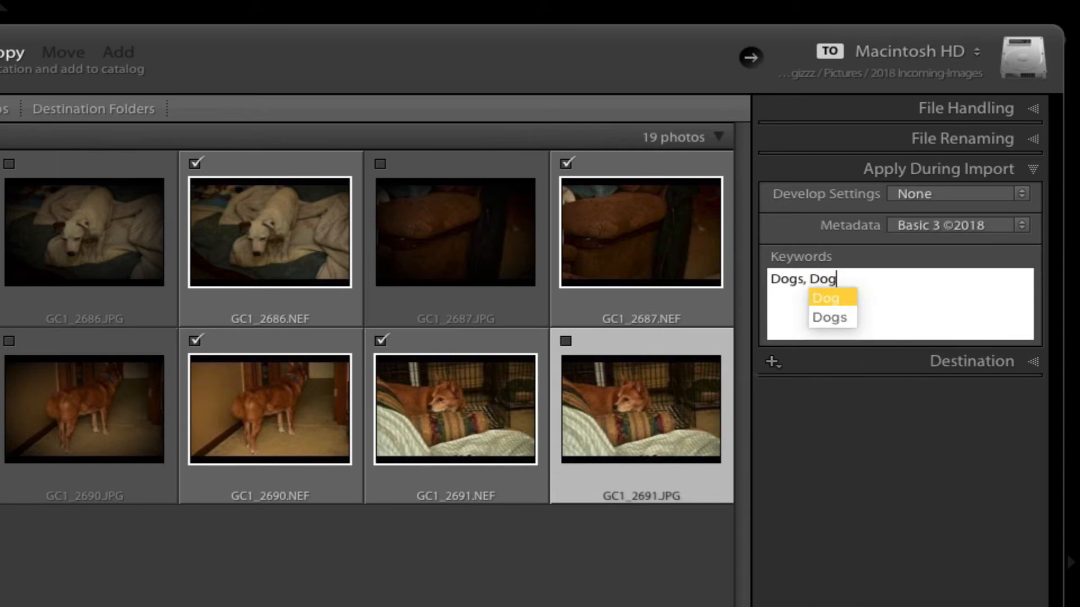
type(",")
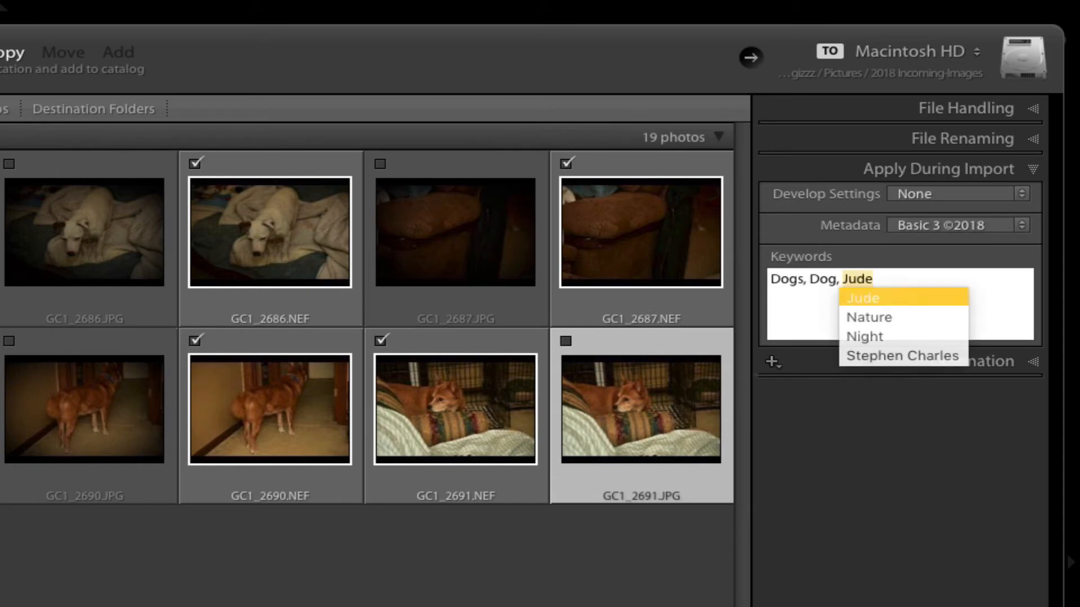
key("BackSpace")
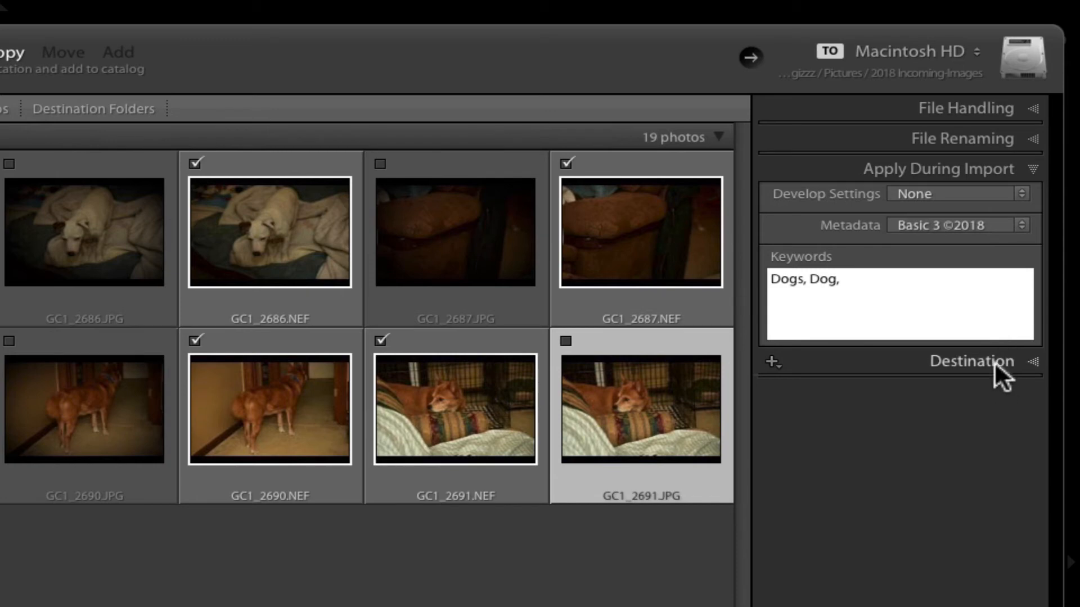
left_click(1031, 359)
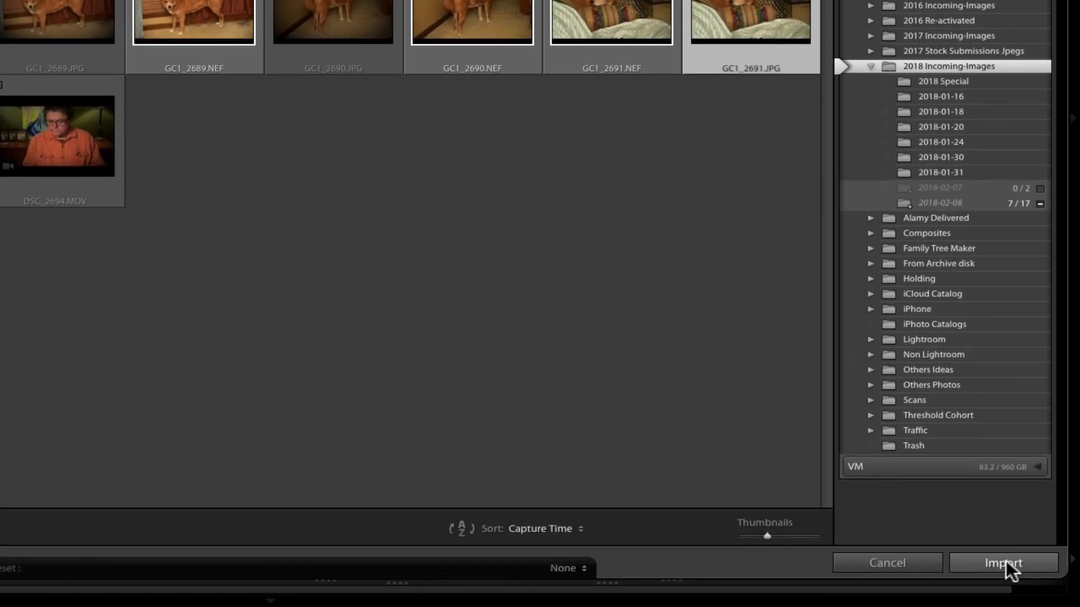
Import the selected NEF photos and open the 2018-02-08 folder inside 2018 Incoming-Images
left_click(1006, 561)
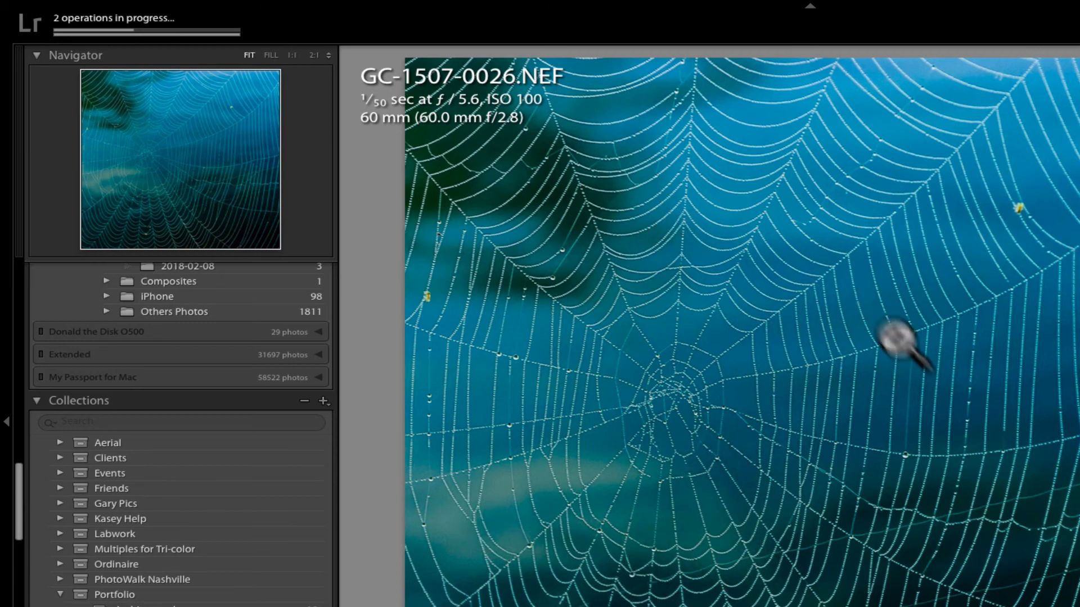
scroll(158, 469, "up", 5)
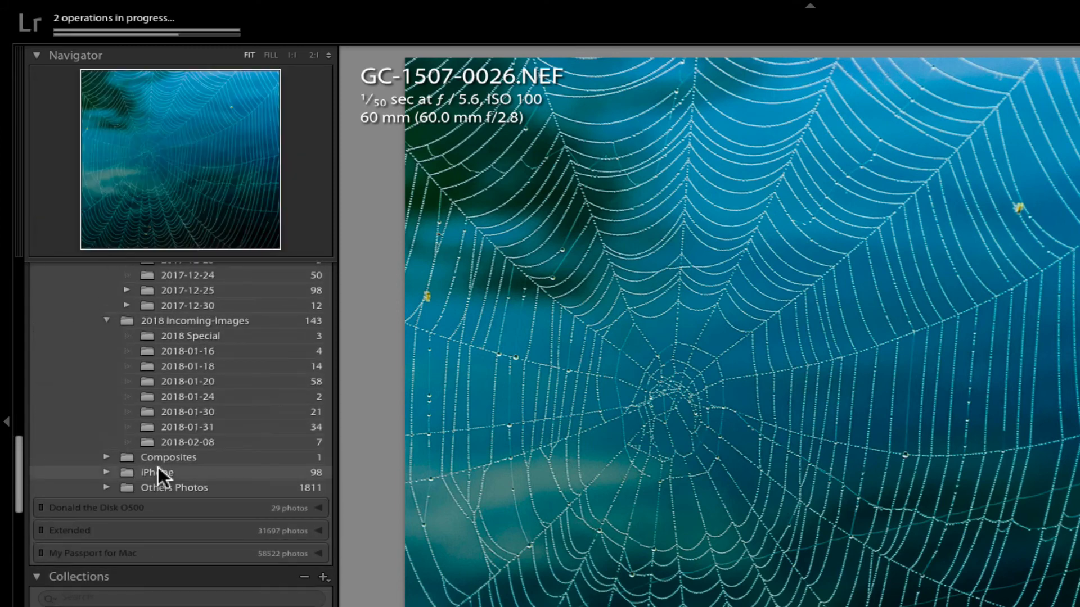
left_click(184, 443)
Browse forward one by one through the imported dog photos in the 2018-02-08 folder up to 180208-007.NEF
key("Right")
key("Right")
key("Right")
key("Right")
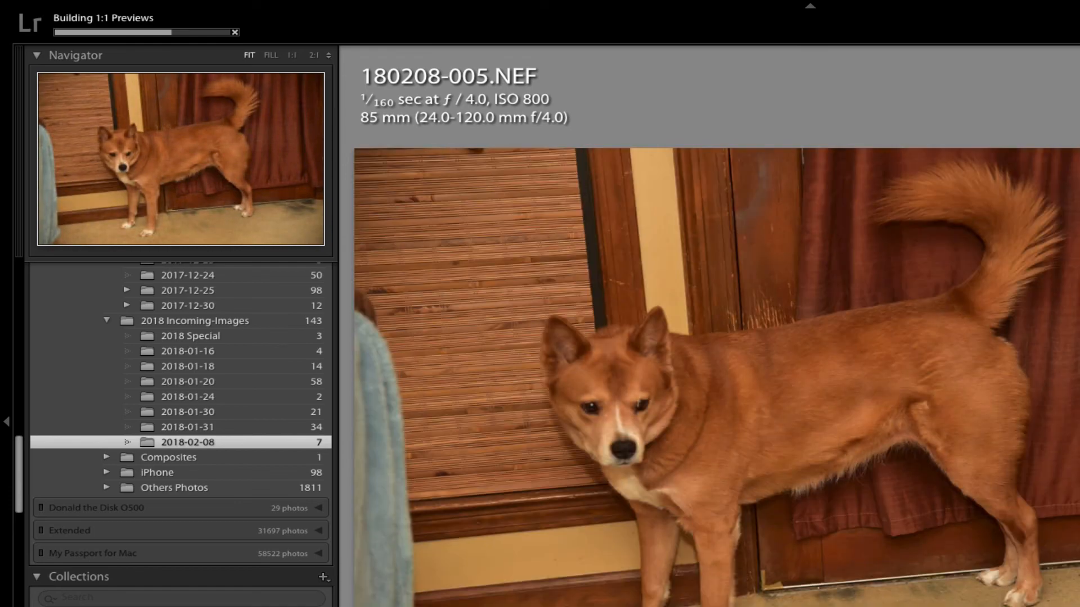
key("Right")
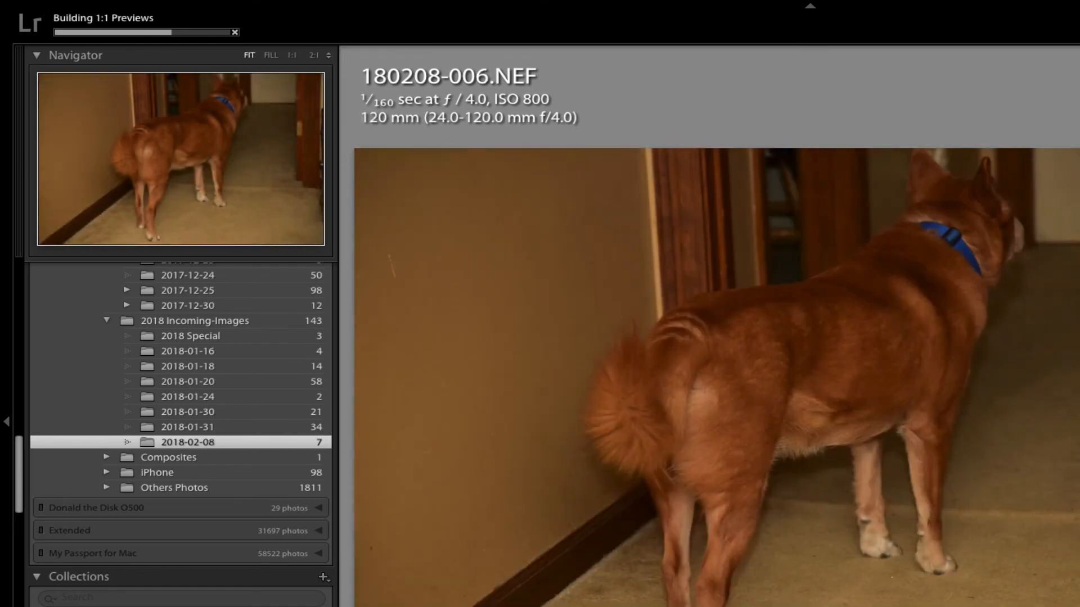
key("Right")
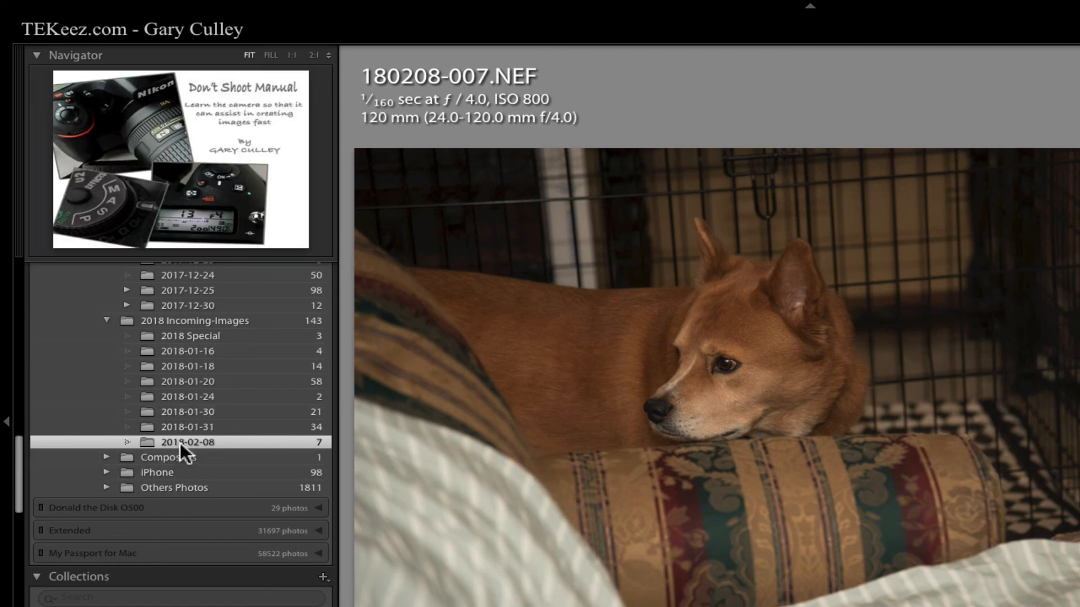
Collapse the 2017 Incoming-Images folder in the Pictures folder tree
scroll(180, 443, "up", 5)
scroll(180, 450, "up", 15)
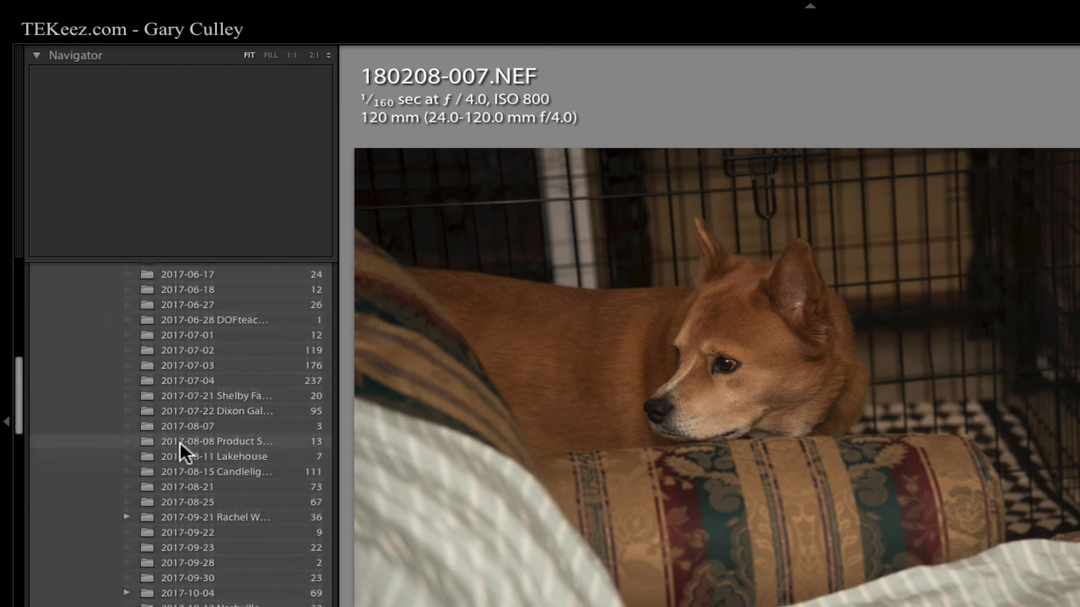
scroll(180, 443, "up", 10)
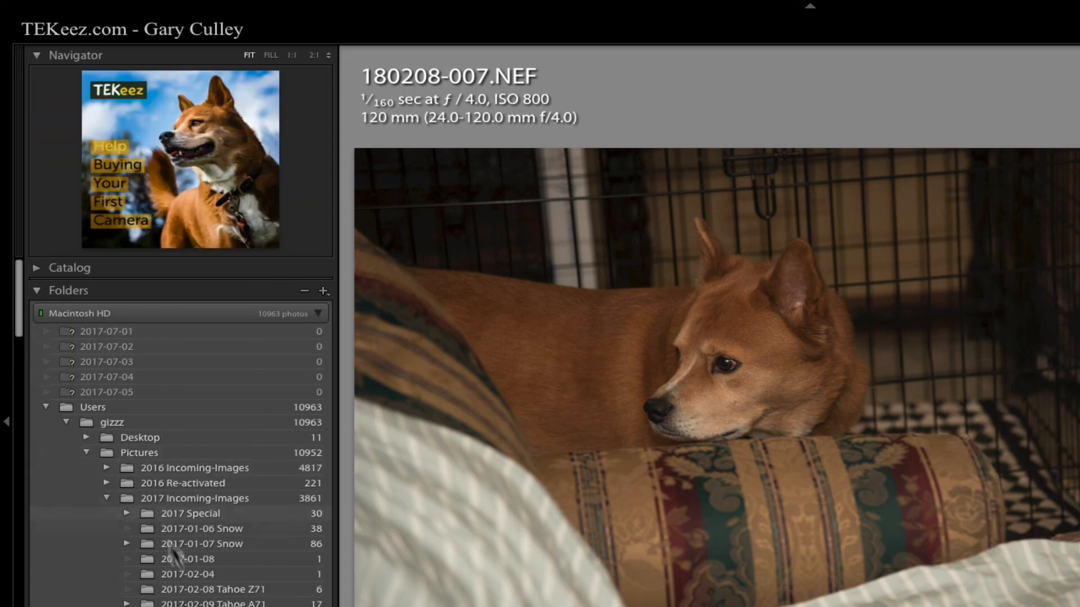
left_click(106, 498)
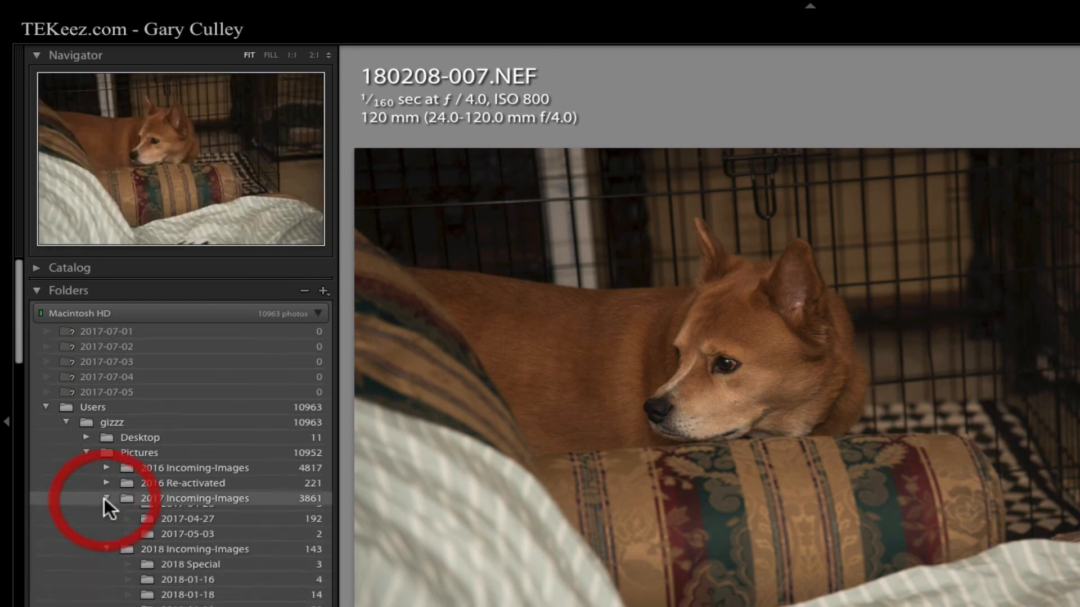